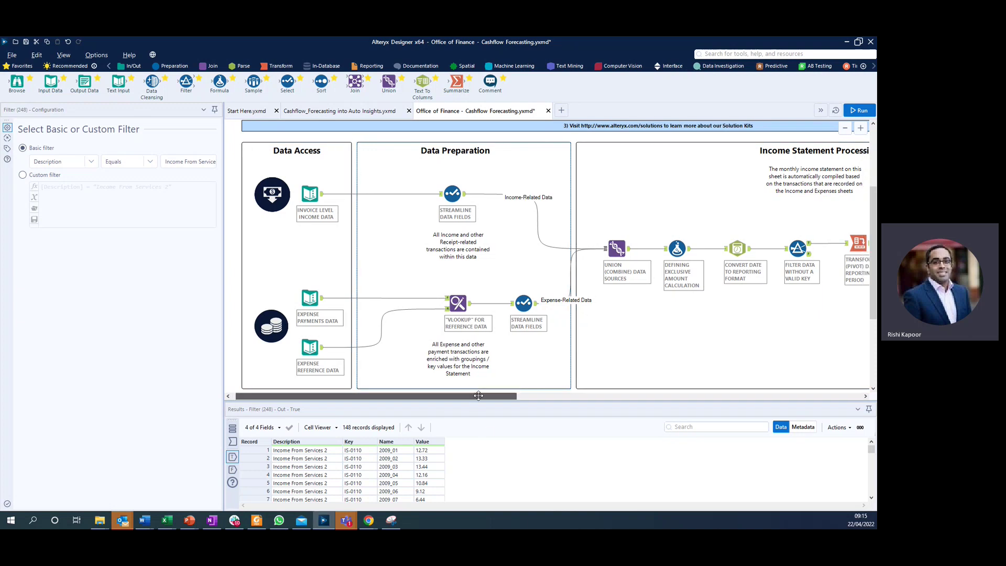
Show the TS Forecast actual-versus-forecast report in the Cashflow Processing & Forecasting section.
scroll(471, 402, "right", 2)
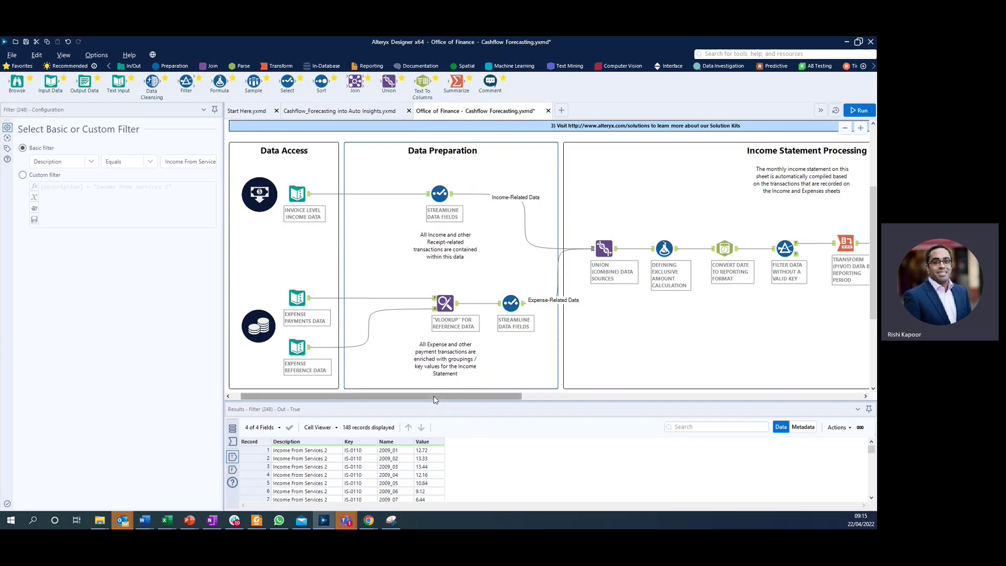
scroll(472, 409, "right", 5)
scroll(506, 412, "right", 15)
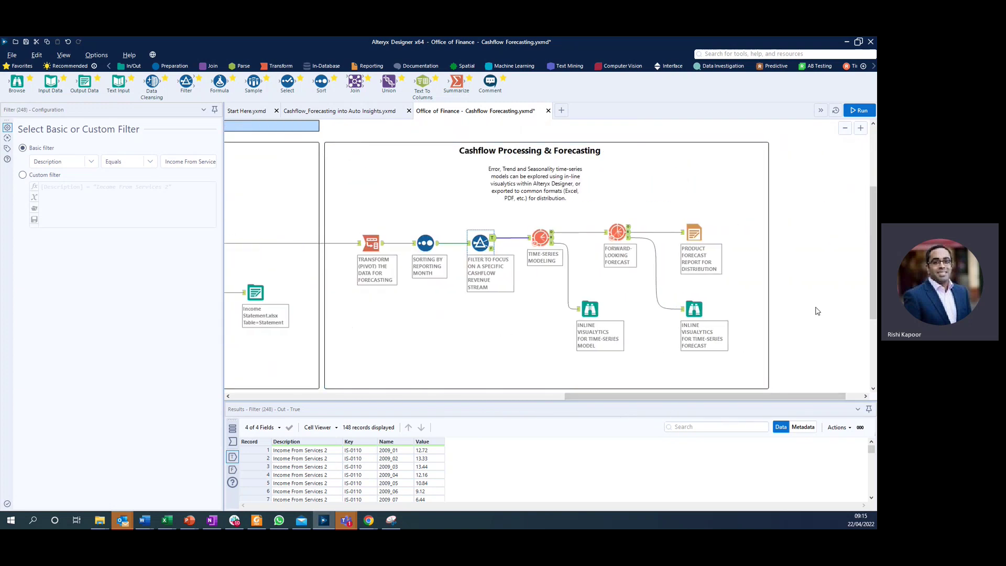
left_click(692, 308)
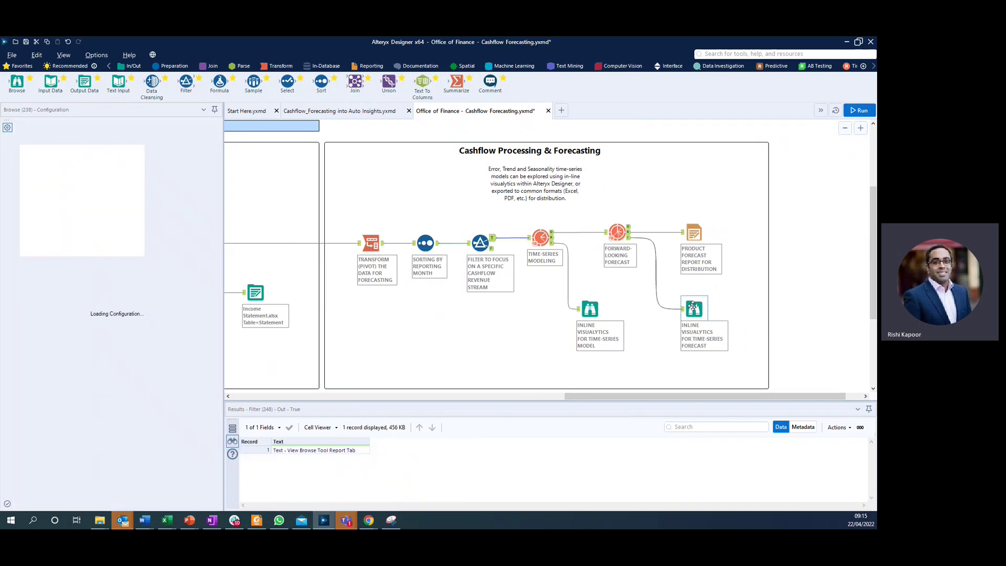
Widen the Configuration panel to see the forecast chart fully, then narrow it back.
left_click_drag(225, 322, 608, 323)
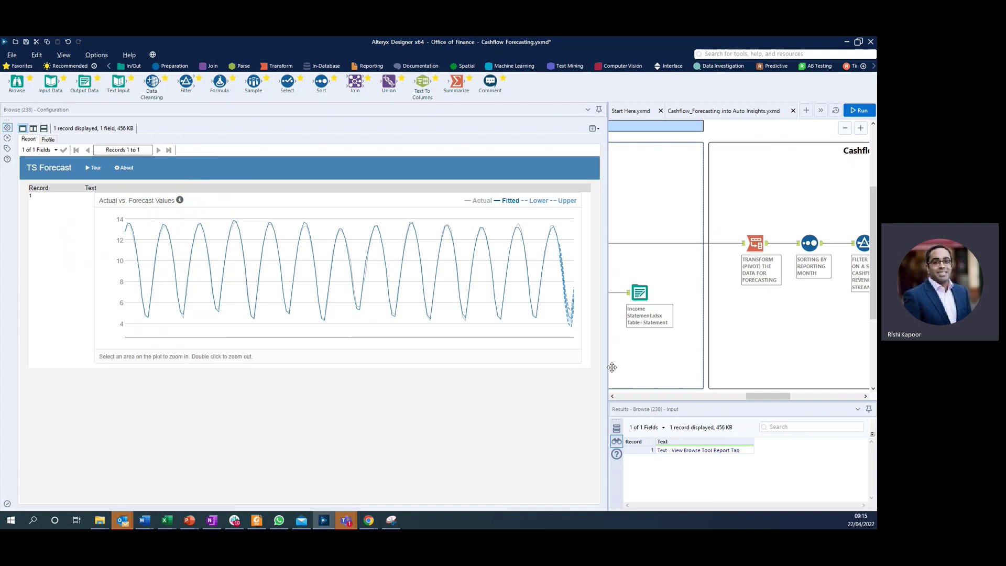
left_click_drag(606, 362, 276, 344)
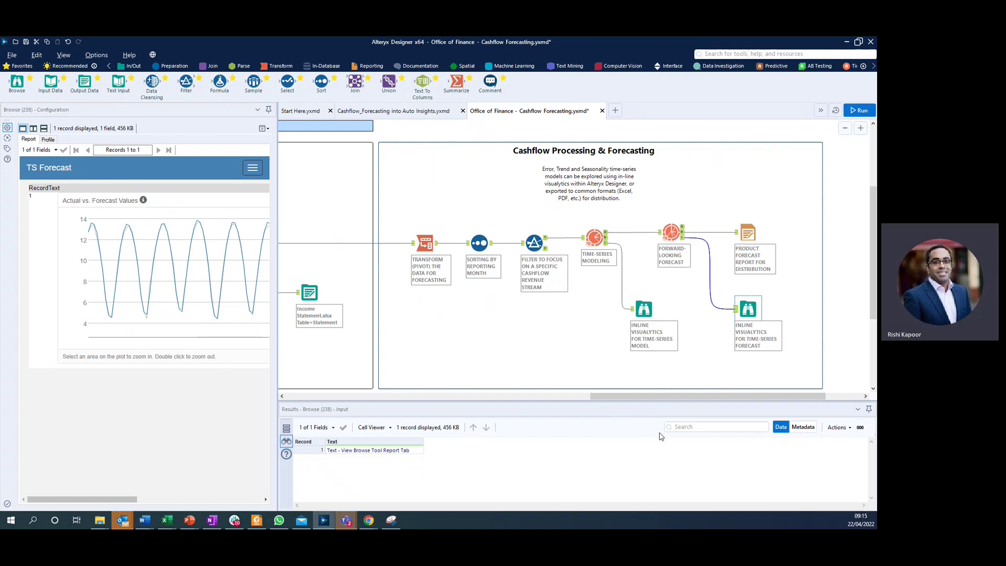
left_click_drag(614, 397, 527, 394)
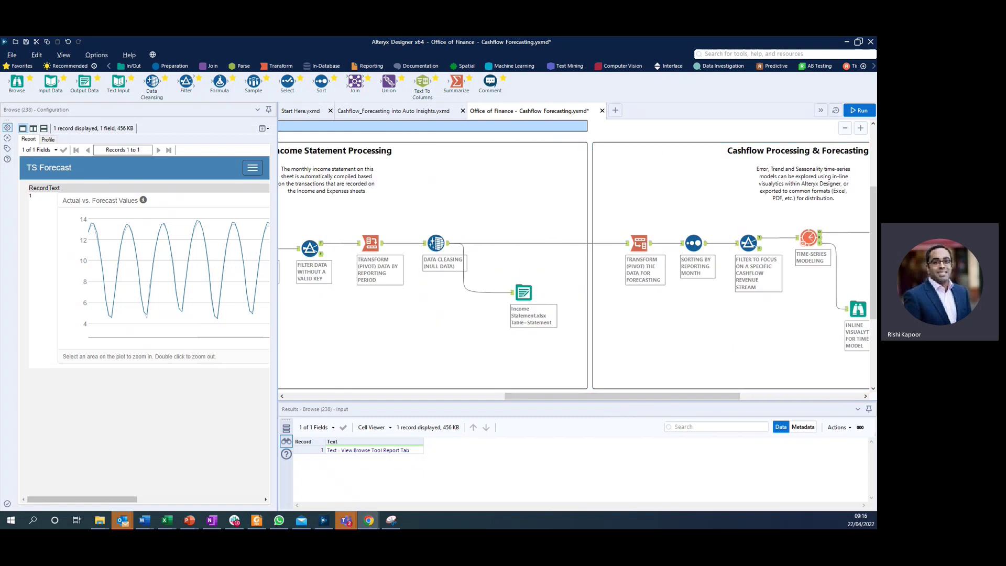
left_click_drag(653, 401, 576, 401)
In Cashflow_Forecasting into Auto Insights.yxmd, show the Auto Insights Uploader settings for 'Income and Expenditure FULL'.
left_click(420, 111)
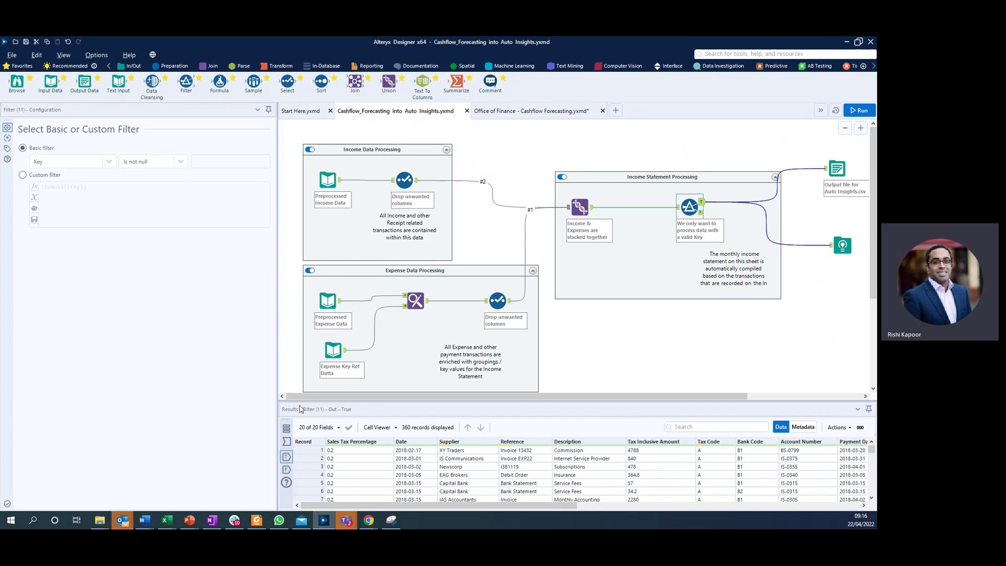
left_click_drag(316, 397, 432, 397)
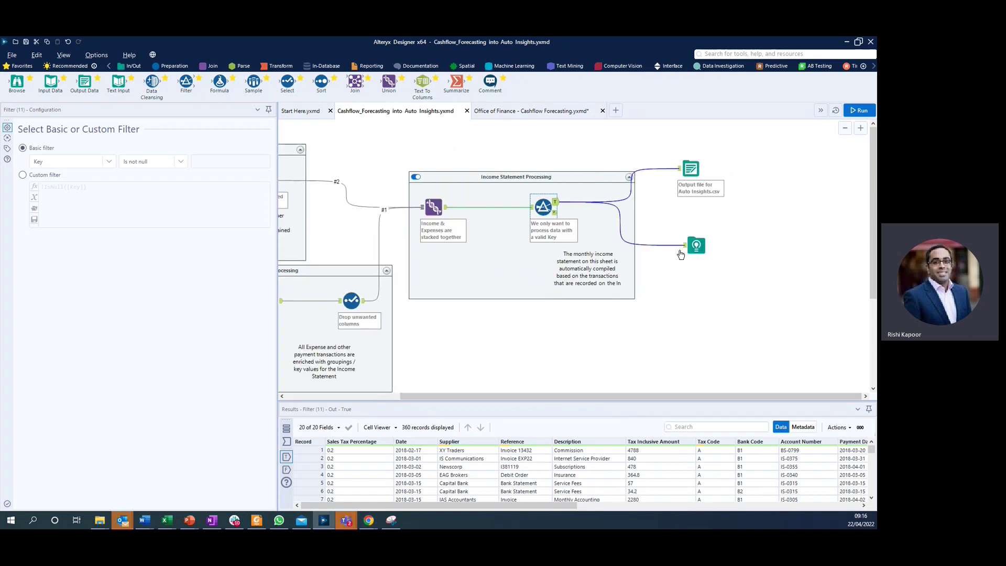
left_click(698, 247)
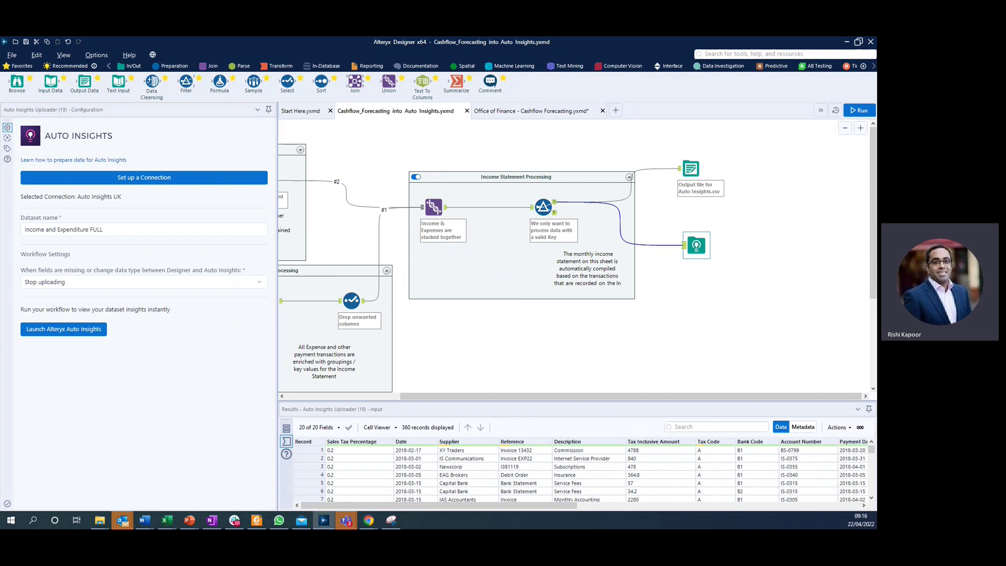
left_click_drag(464, 401, 475, 267)
left_click(381, 350)
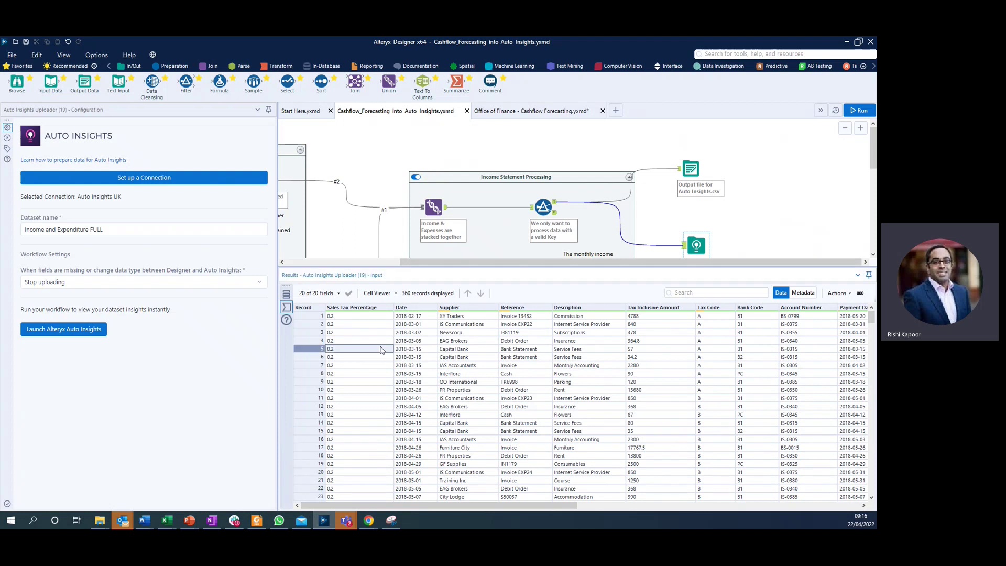
left_click_drag(405, 316, 397, 466)
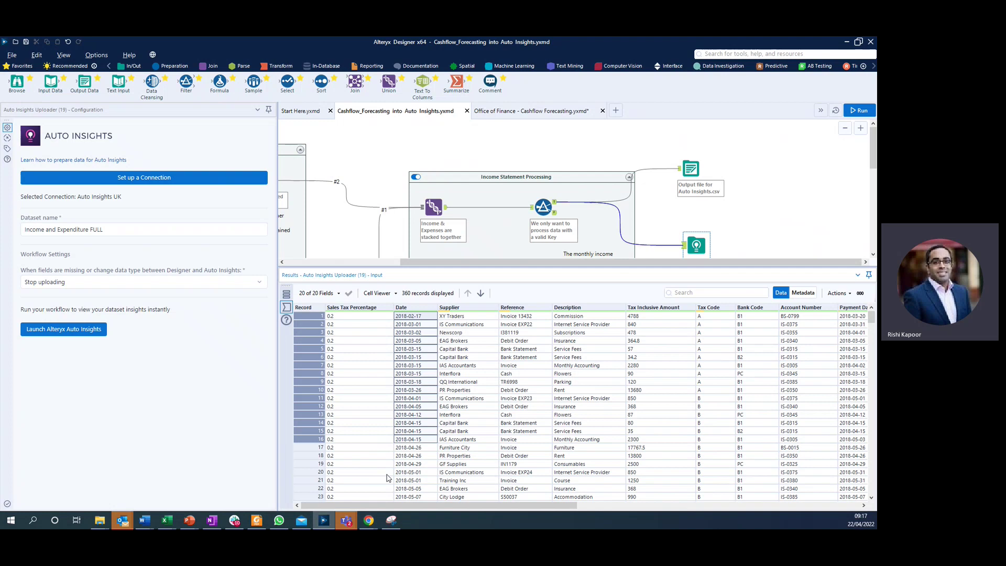
left_click(491, 399)
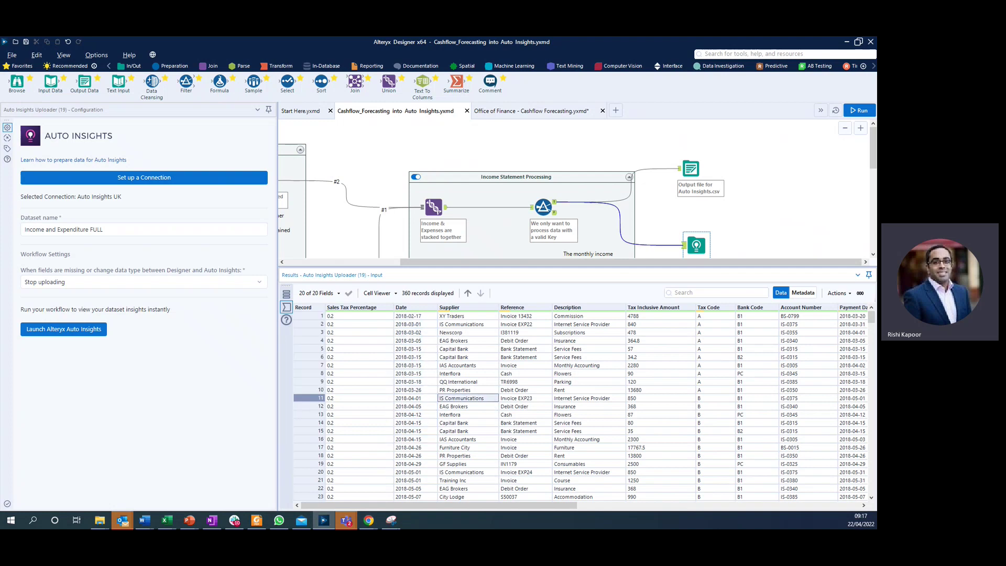
left_click_drag(491, 505, 533, 505)
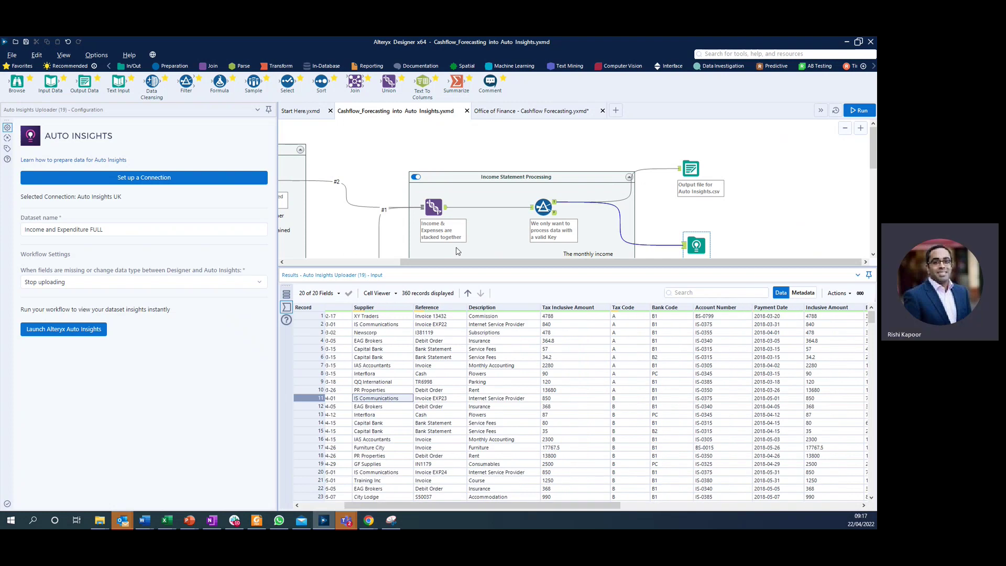
left_click_drag(455, 269, 423, 311)
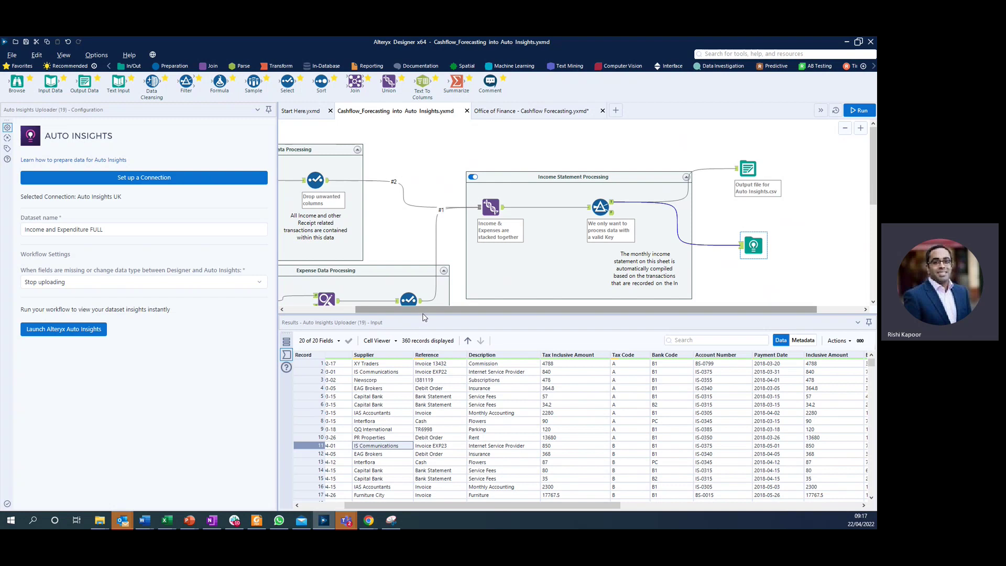
mouse_move(369, 521)
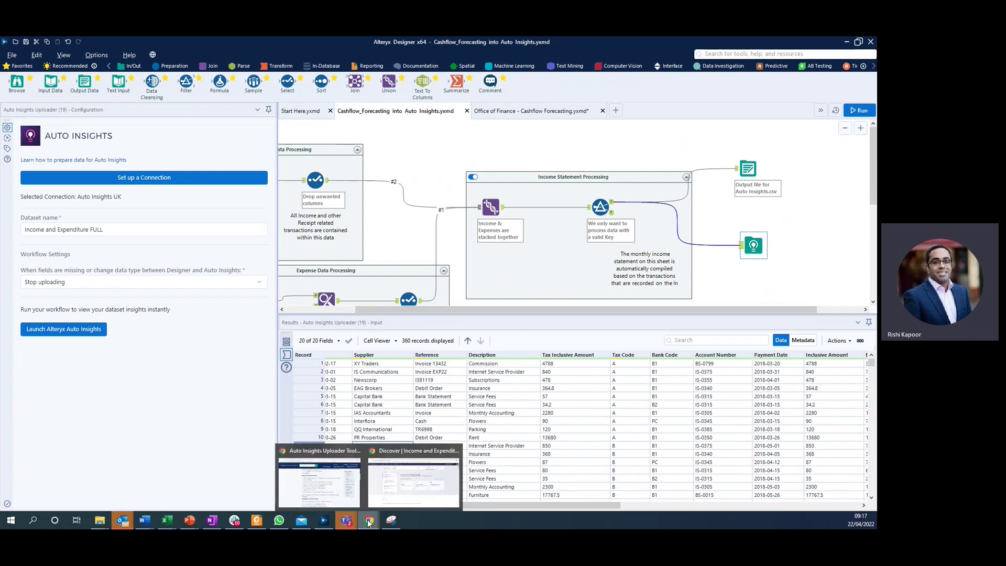
Bring up the Auto Insights Discover page for Income and Expenditure FULL in Chrome.
left_click(401, 490)
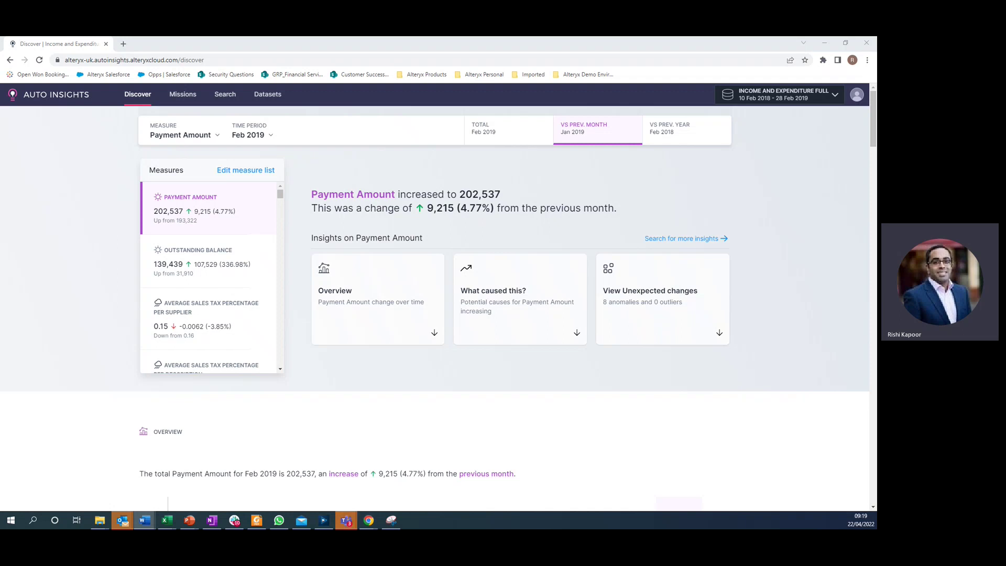
Switch the Feb 2019 Payment Amount chart to the previous-year waterfall showing the 51,589 (-20.3%) drop.
scroll(611, 396, "down", 2)
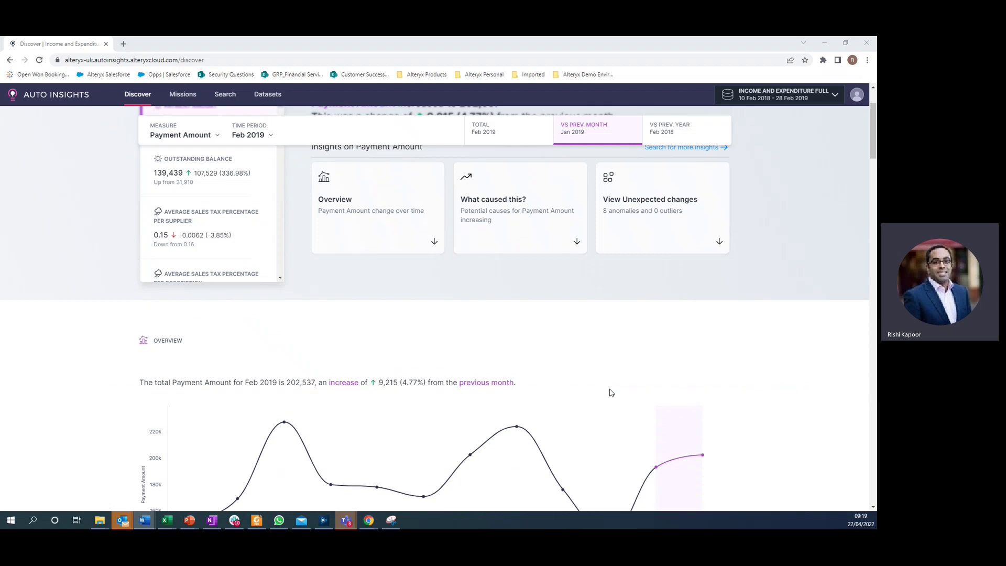
scroll(609, 392, "up", 2)
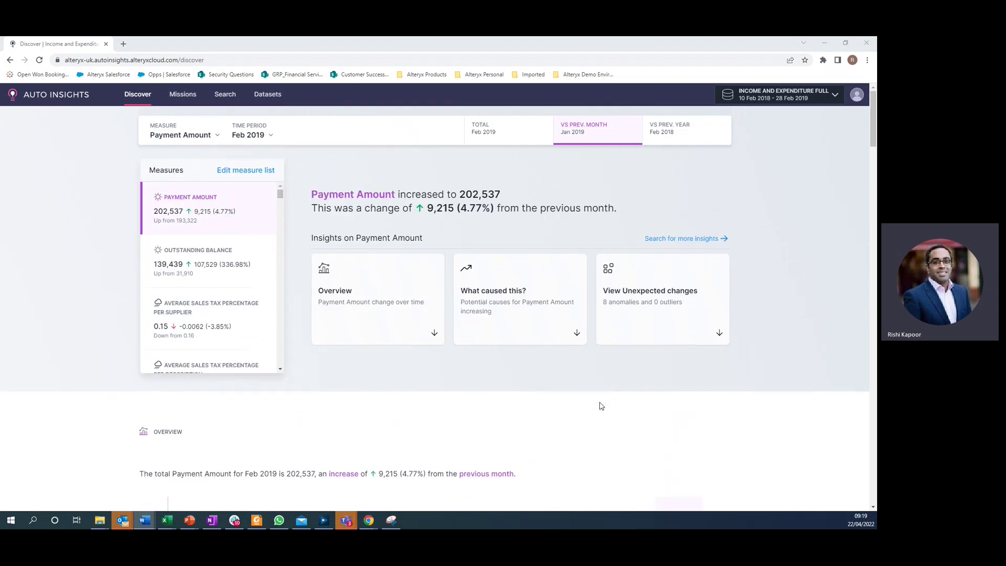
left_click(379, 328)
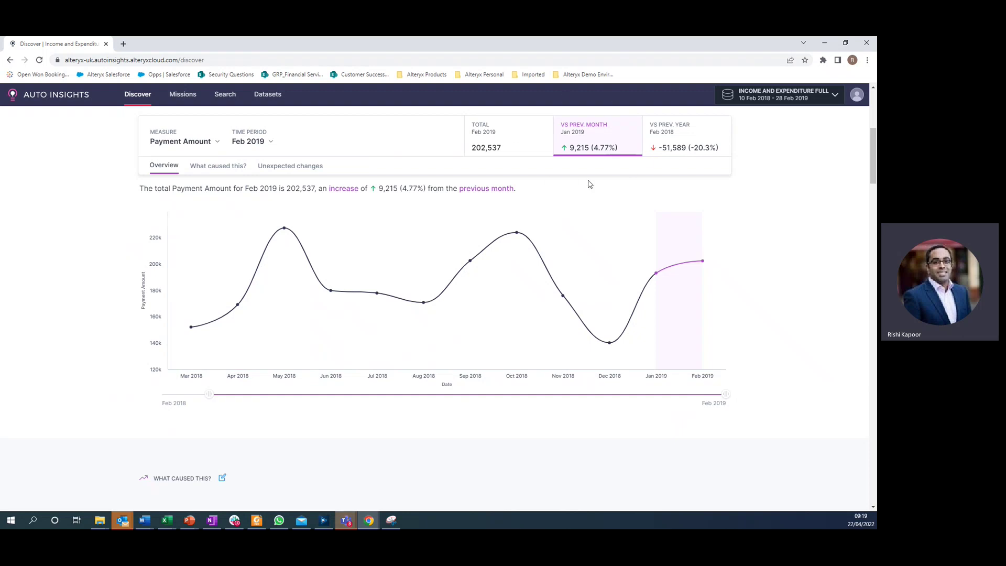
left_click(670, 134)
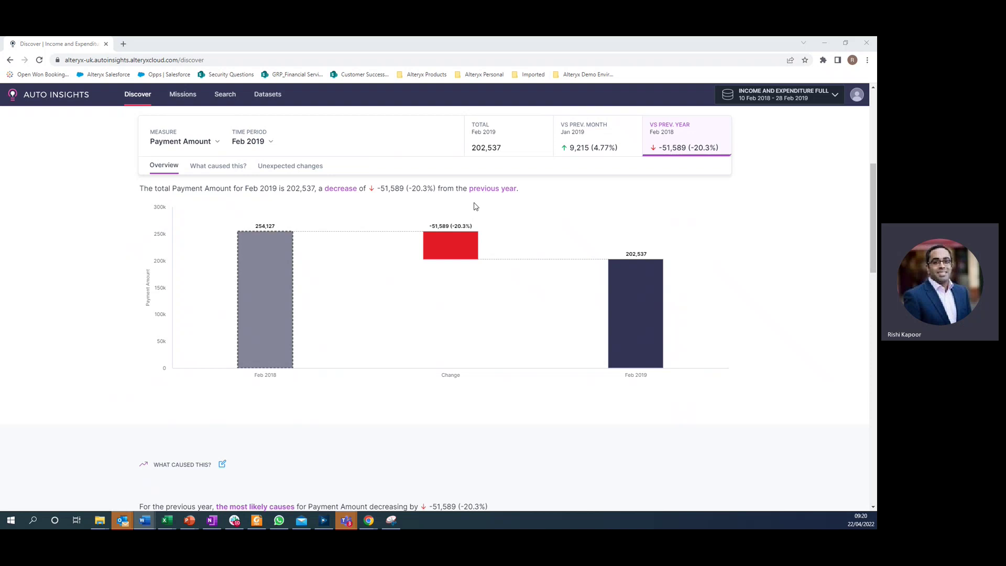
scroll(257, 268, "down", 3)
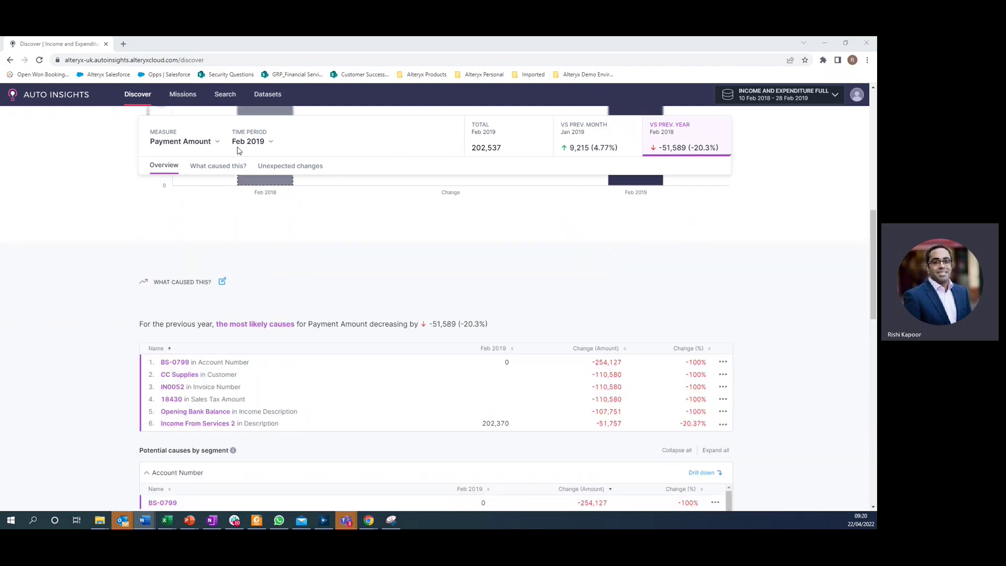
scroll(259, 307, "up", 3)
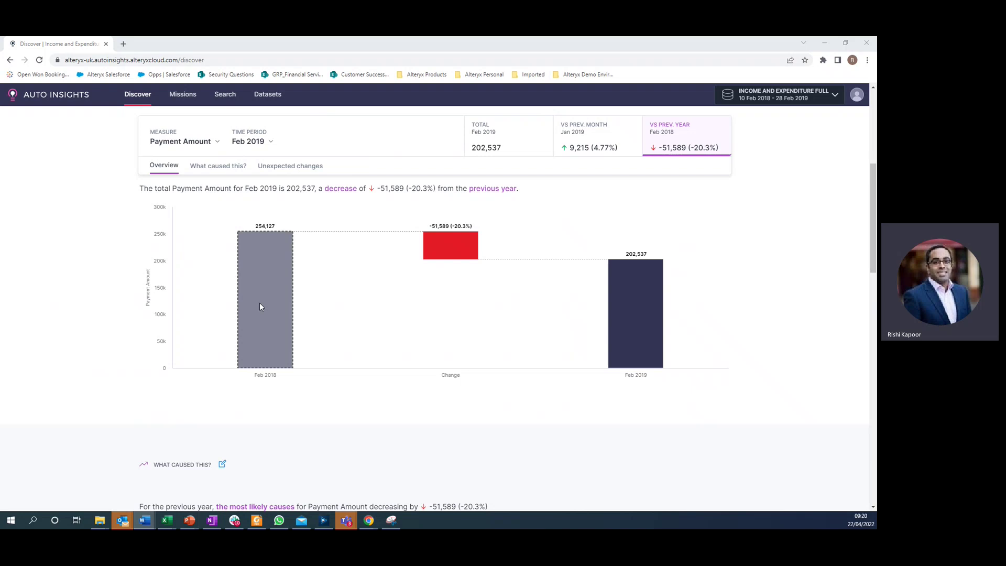
scroll(471, 303, "down", 5)
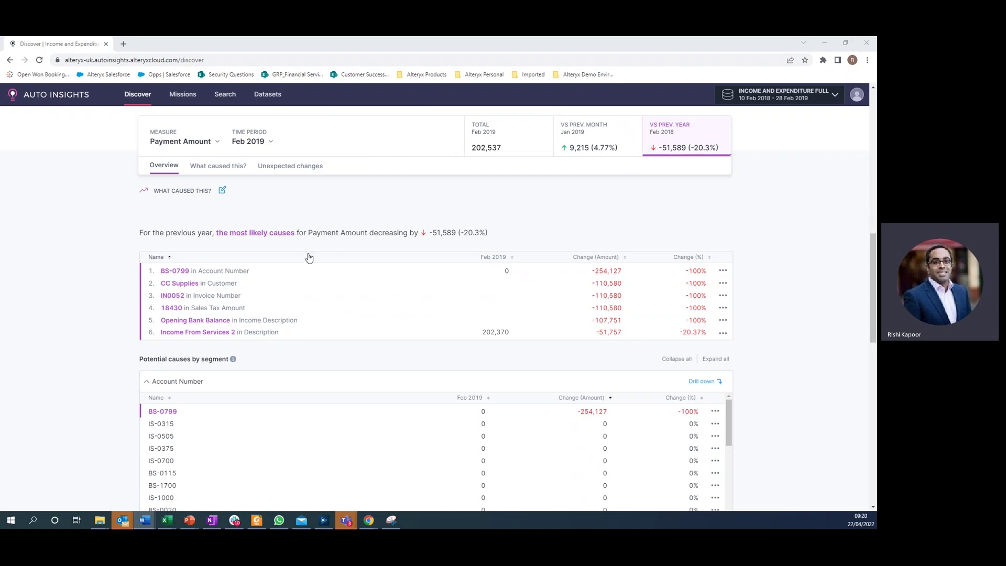
scroll(308, 262, "down", 2)
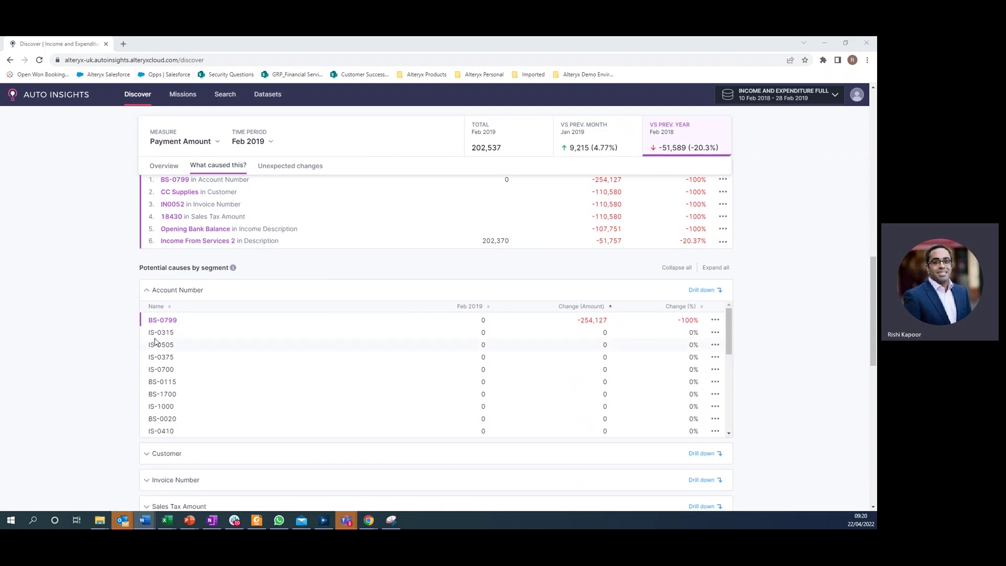
Drill down by Account Number and review its key change, increase, decrease and 80/20 stories.
left_click(718, 297)
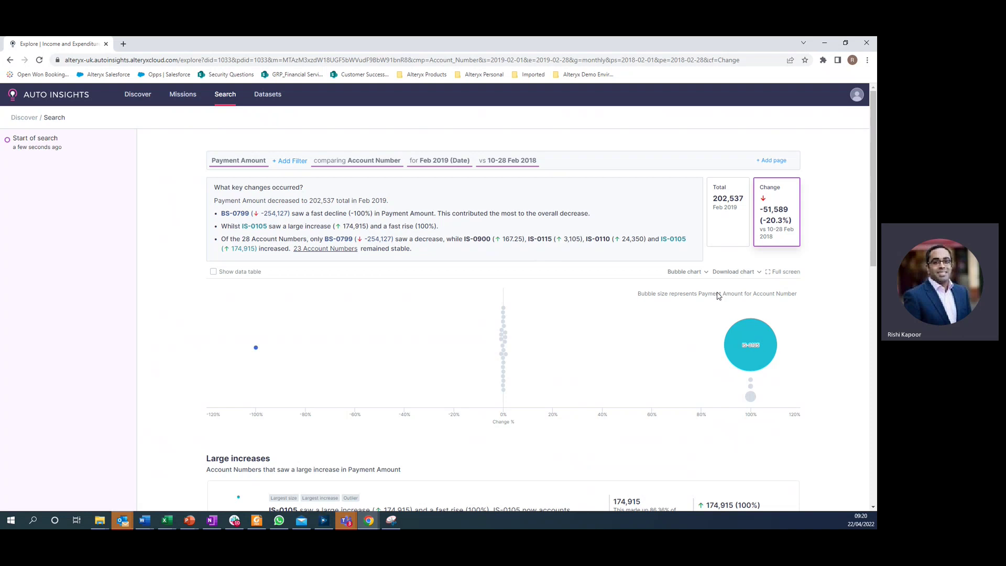
scroll(159, 346, "down", 2)
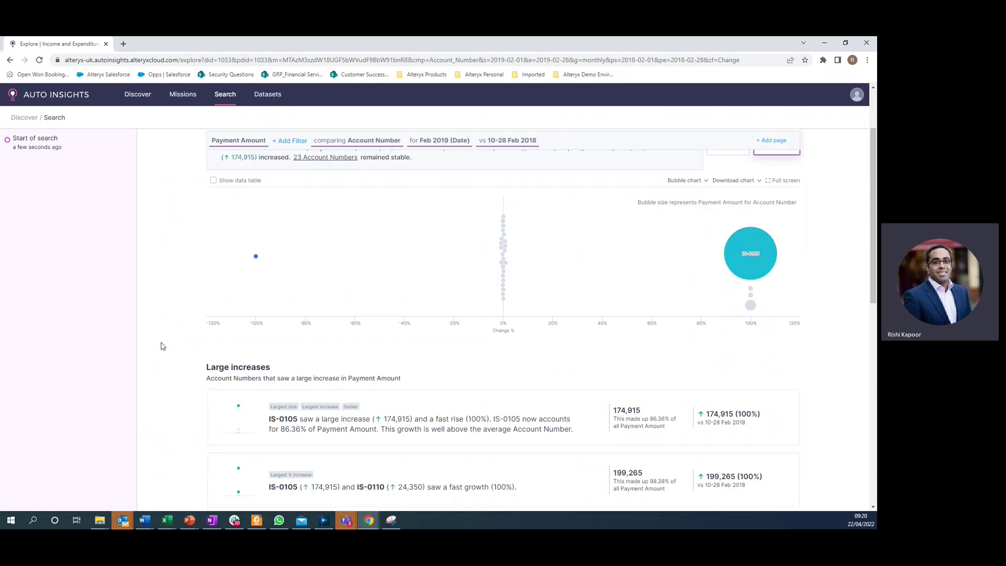
scroll(376, 290, "down", 1)
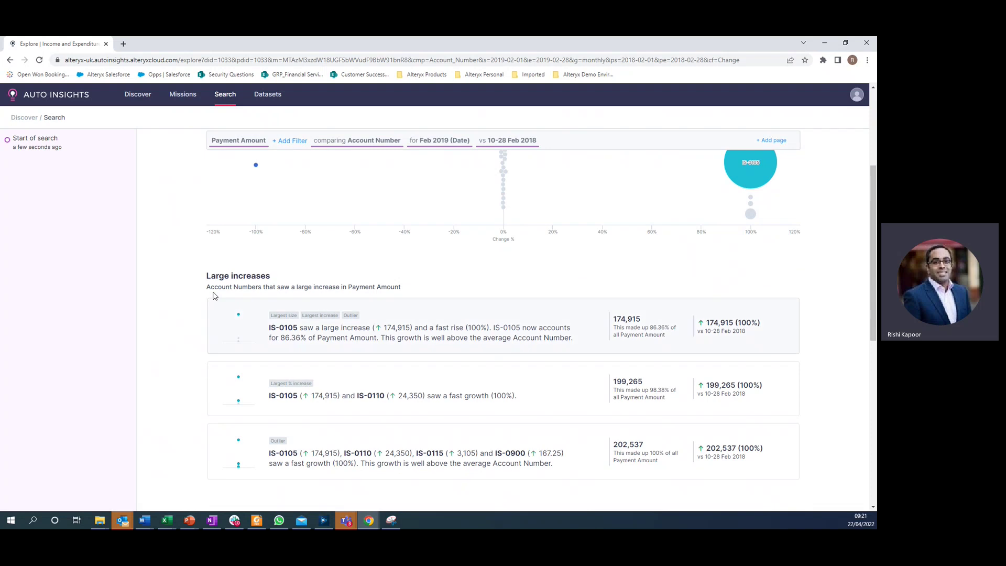
scroll(201, 287, "down", 1)
scroll(195, 289, "down", 1)
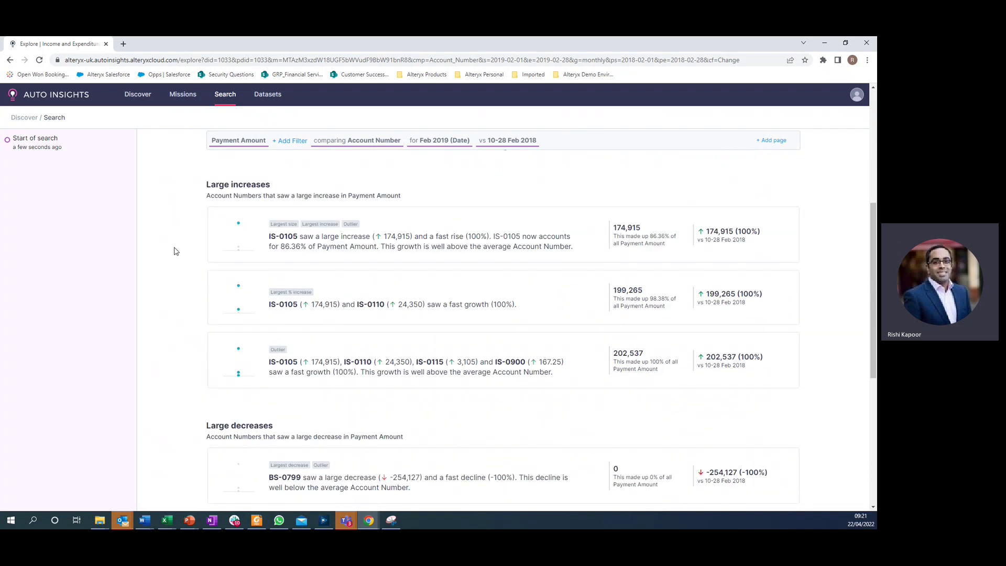
scroll(175, 251, "down", 3)
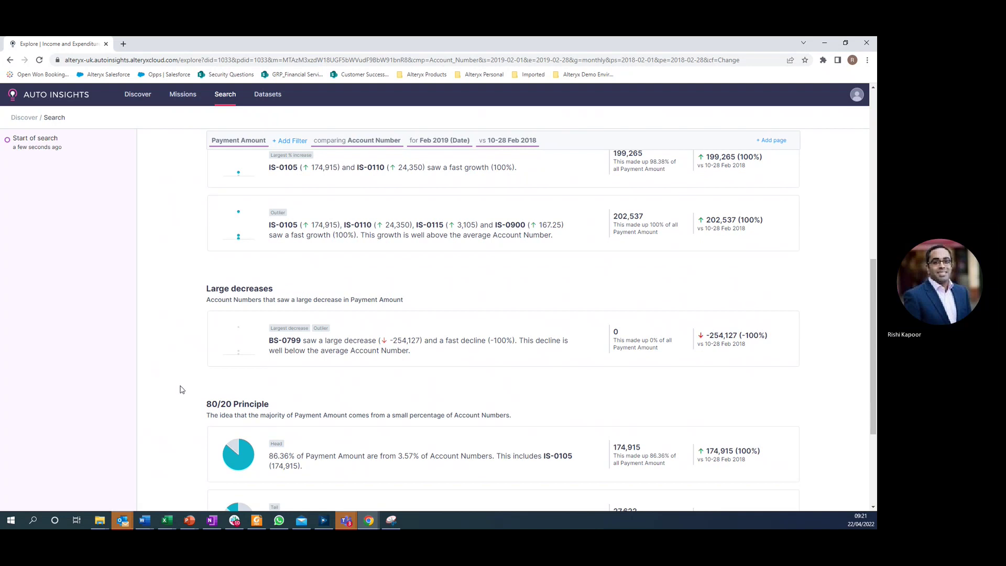
scroll(176, 427, "down", 2)
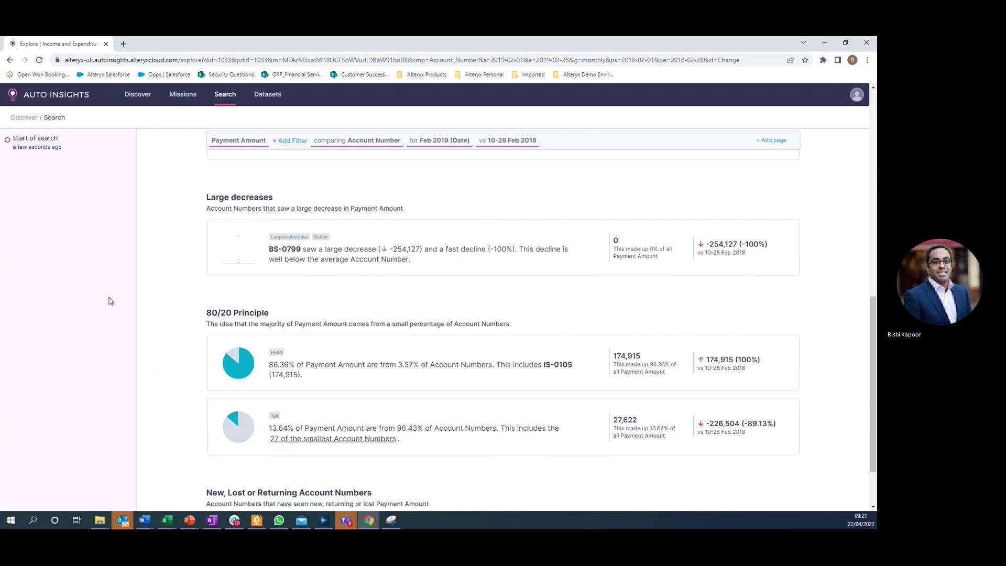
scroll(566, 195, "down", 1)
scroll(567, 194, "down", 1)
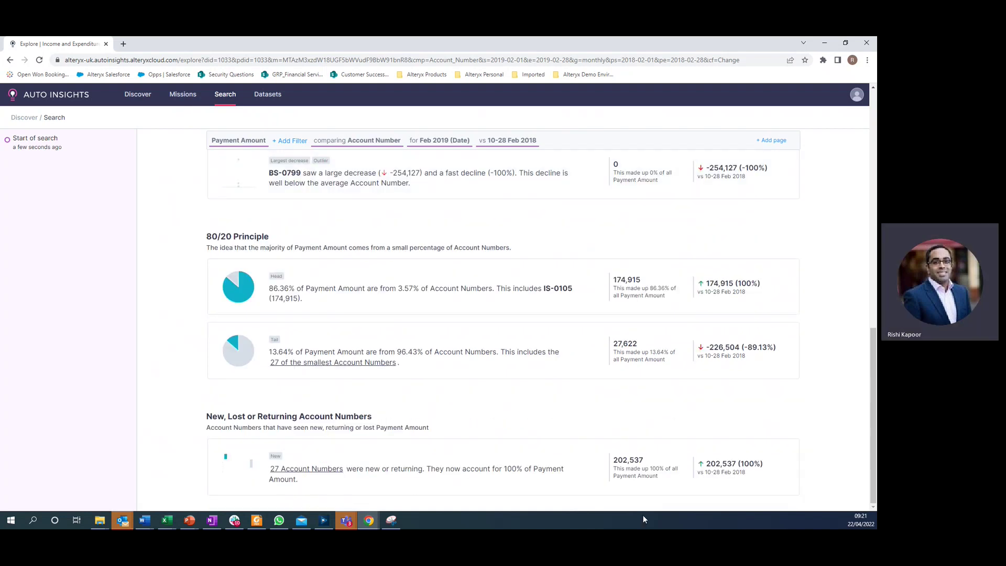
Open the Income and Expenditure mission and review its Feb 2019 metric cards, briefly checking Designer.
left_click(179, 100)
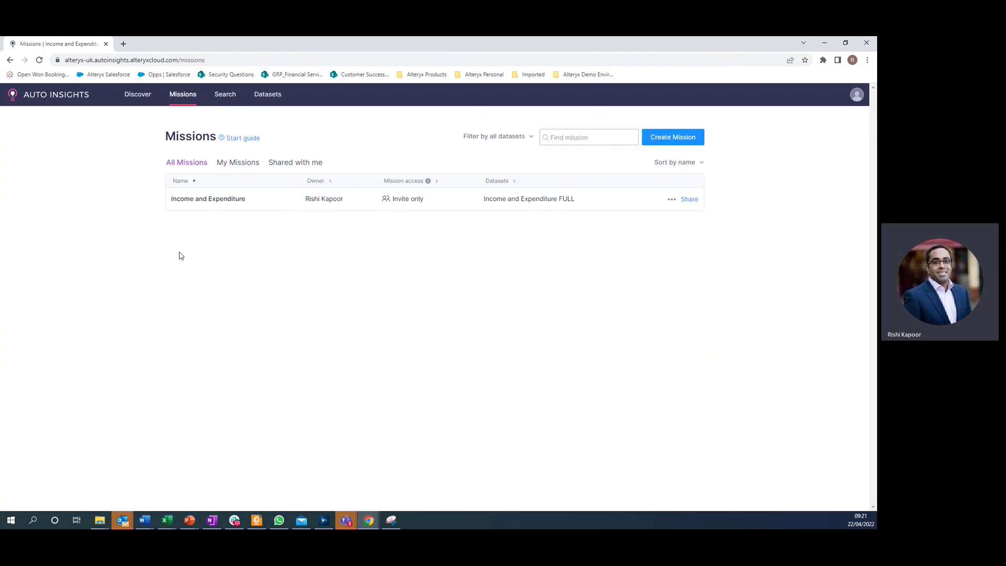
left_click(226, 205)
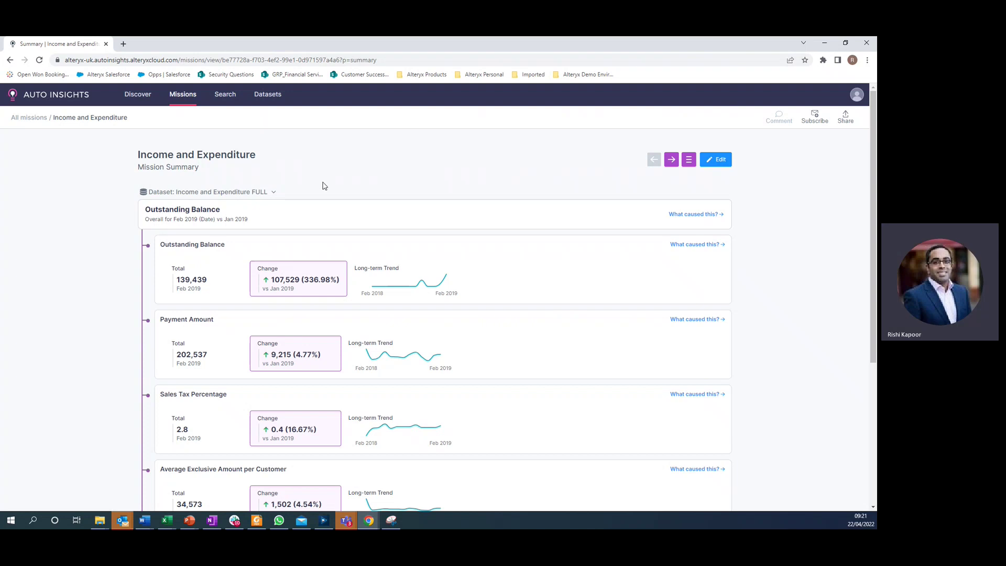
scroll(589, 279, "down", 2)
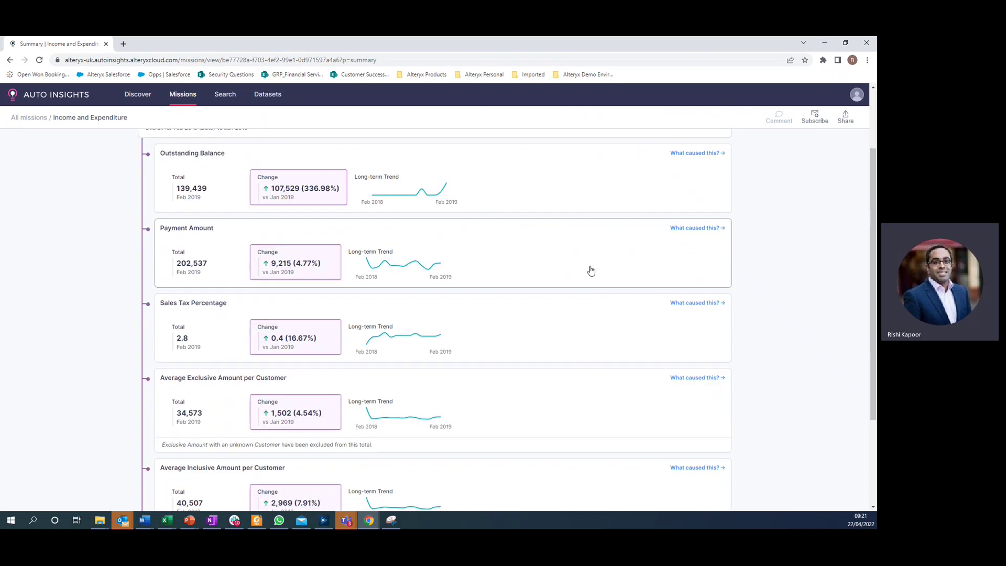
scroll(591, 272, "up", 2)
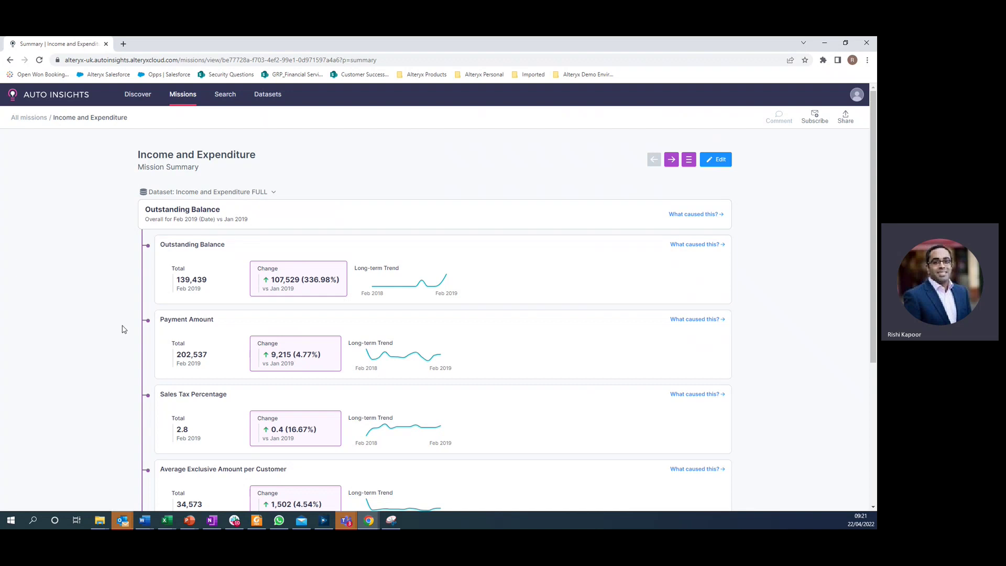
scroll(84, 406, "down", 2)
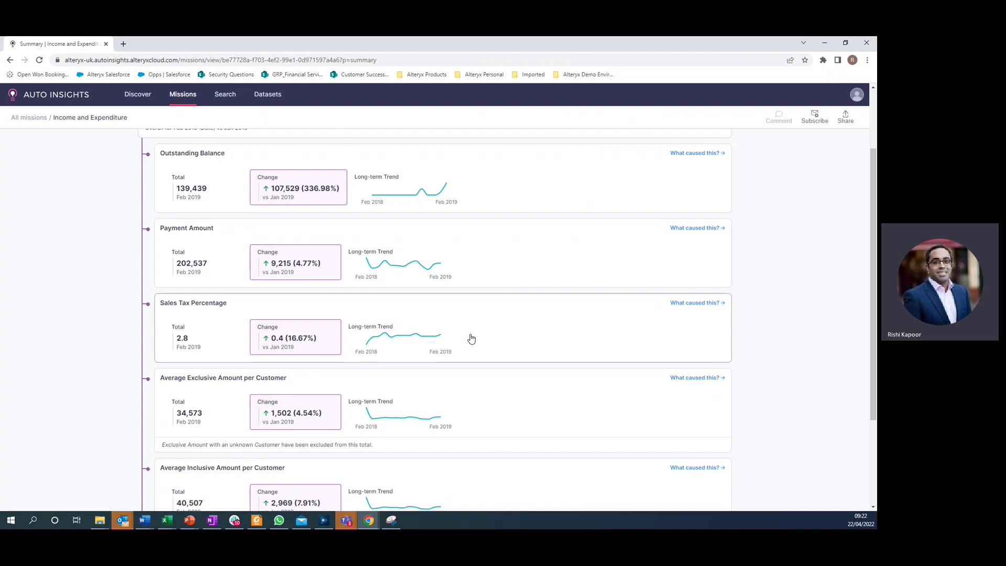
scroll(397, 241, "down", 3)
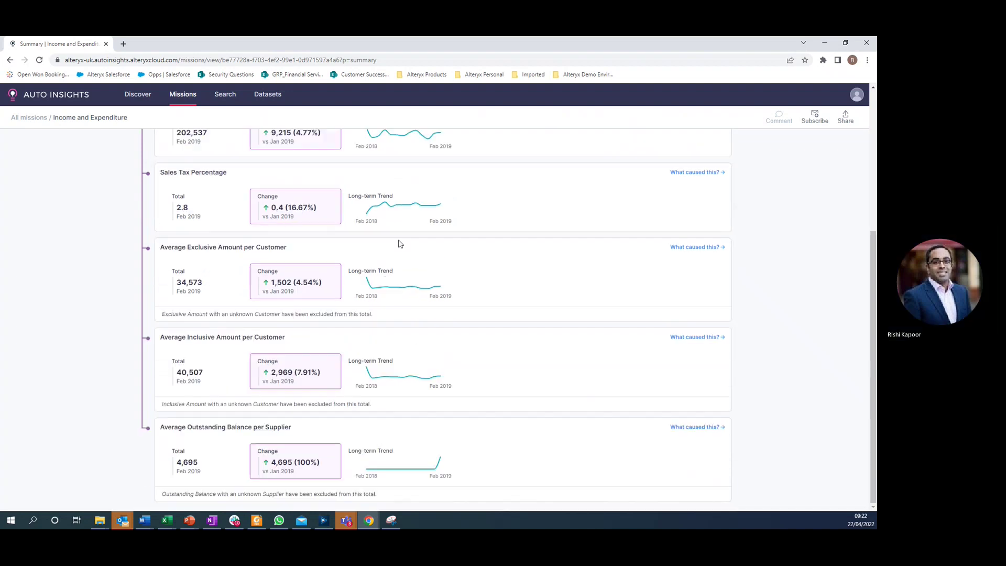
scroll(759, 329, "up", 5)
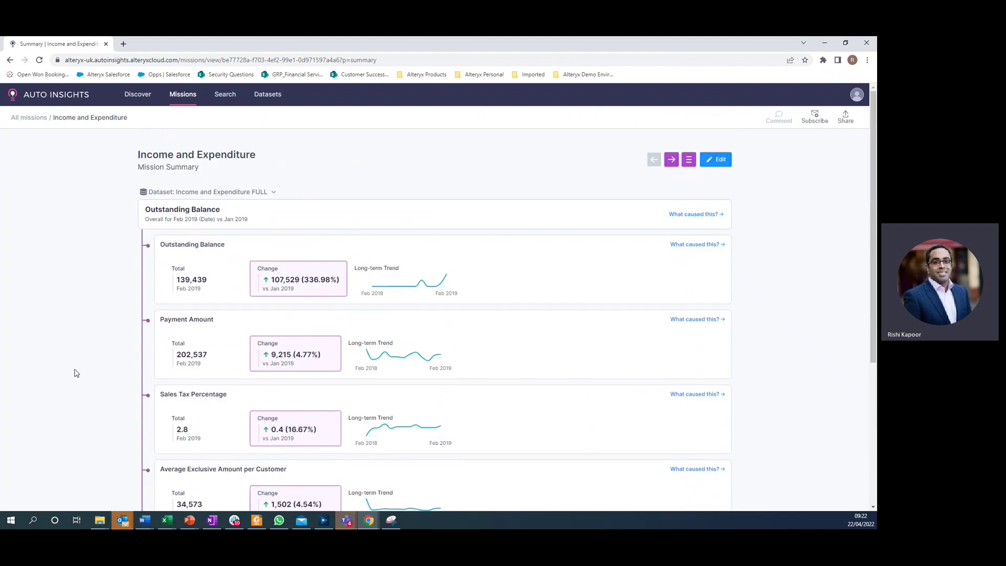
left_click(324, 520)
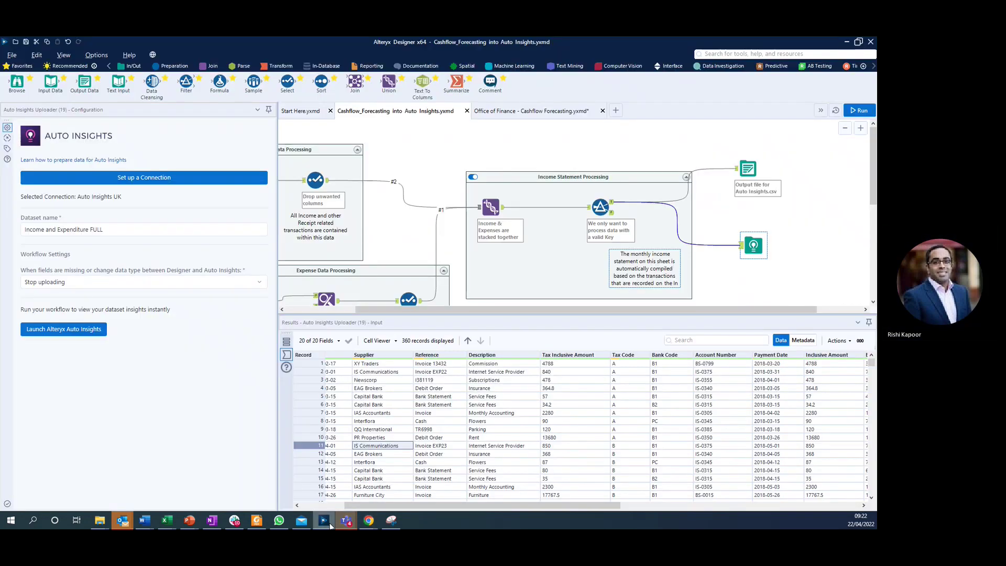
left_click(368, 520)
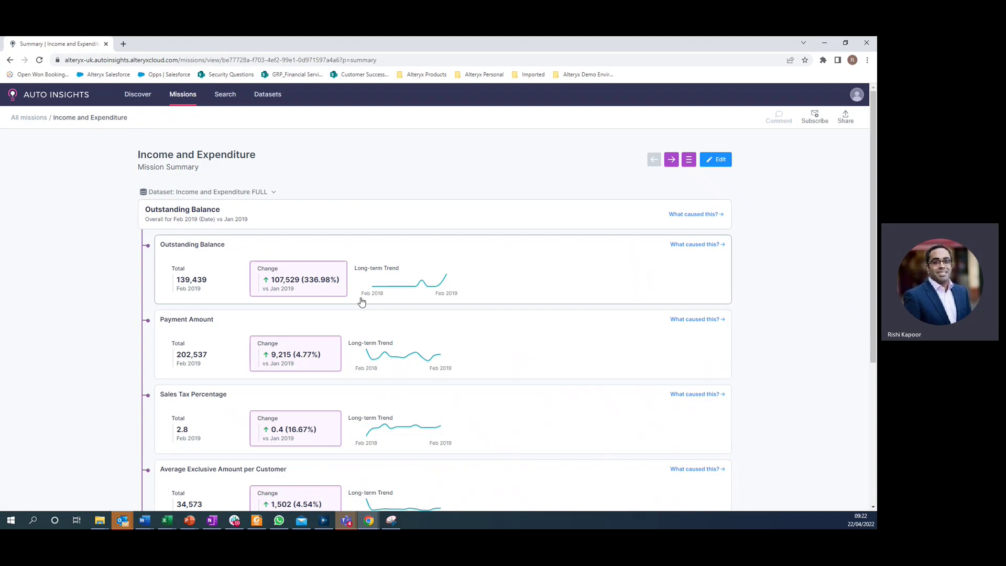
scroll(340, 267, "down", 1)
scroll(340, 268, "down", 3)
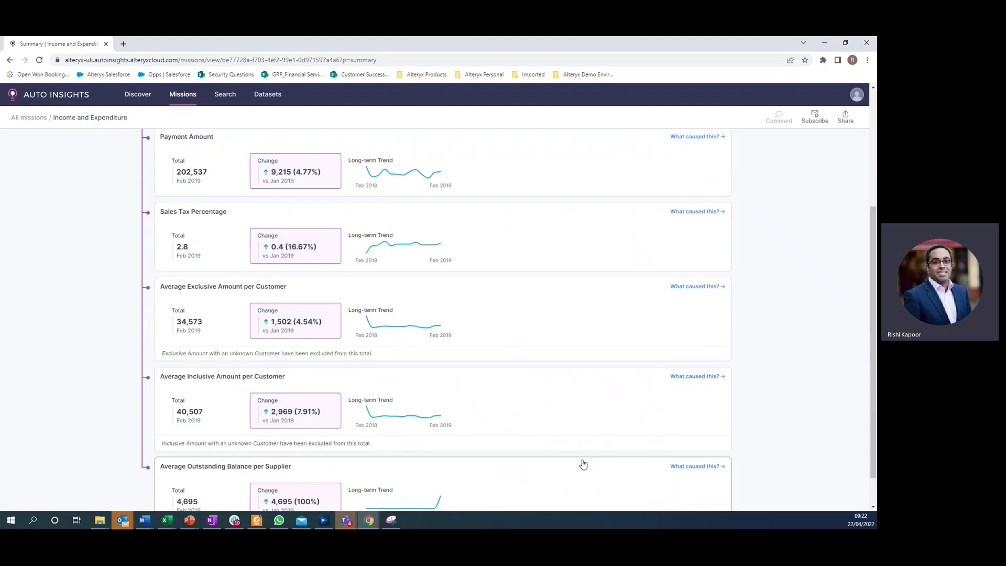